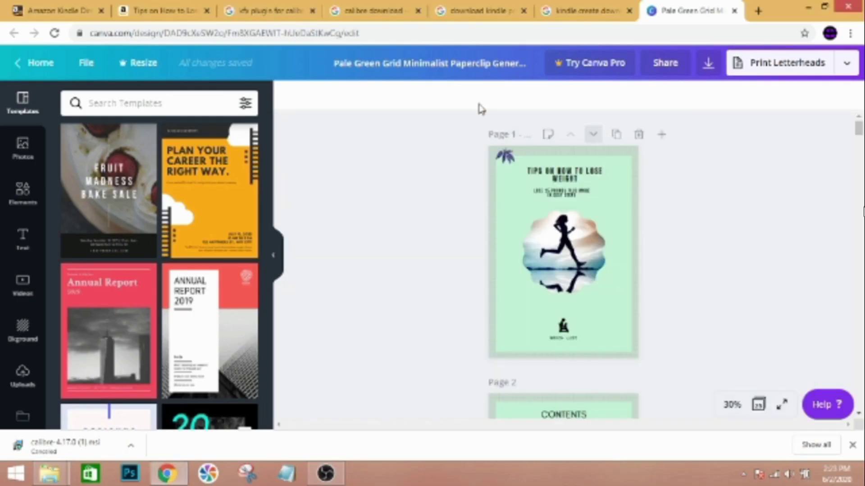
Step: Browse the calibre Windows download, Kindle Previewer and calibre plugins index pages
left_click(372, 11)
left_click(178, 181)
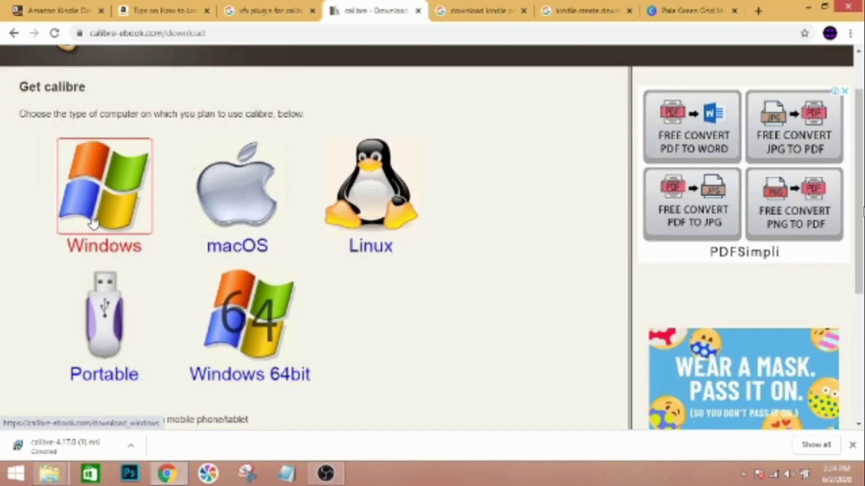
left_click(106, 195)
key("ctrl+Tab")
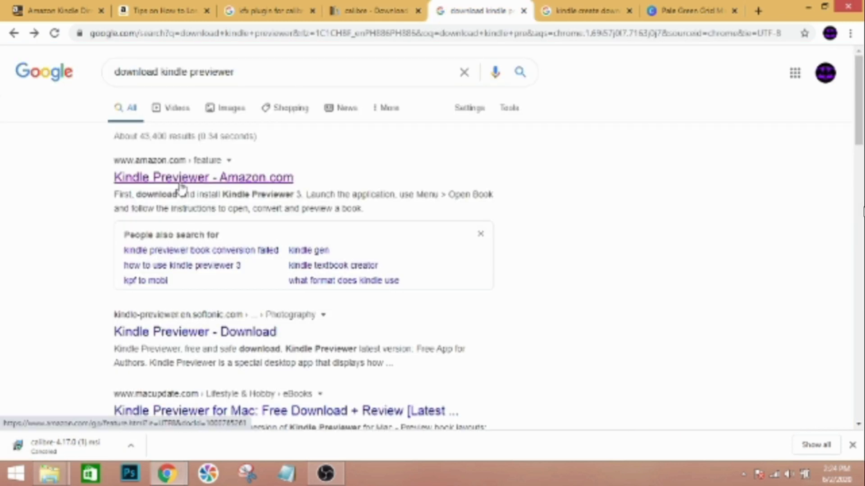
left_click(203, 177)
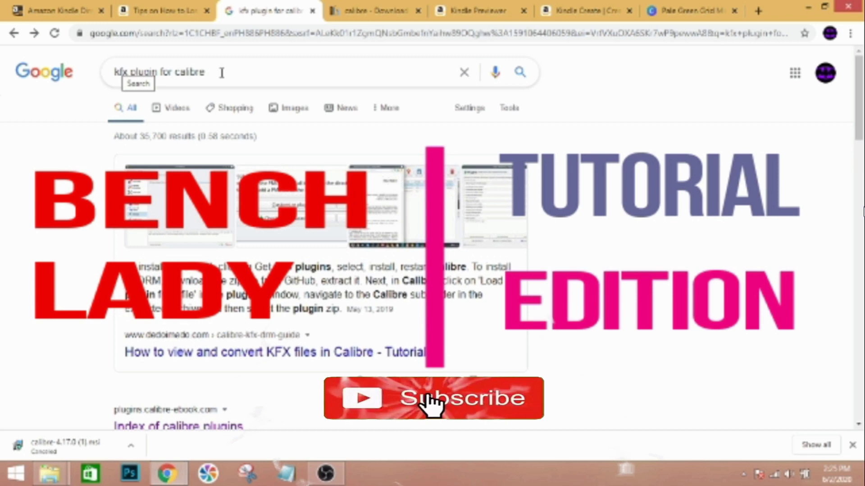
scroll(147, 244, "down", 3)
left_click(148, 245)
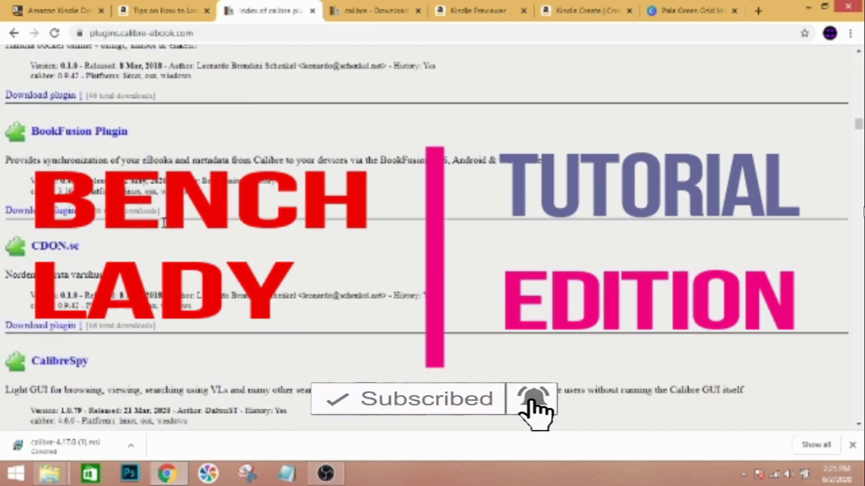
scroll(148, 245, "down", 15)
scroll(101, 169, "down", 15)
scroll(40, 174, "up", 3)
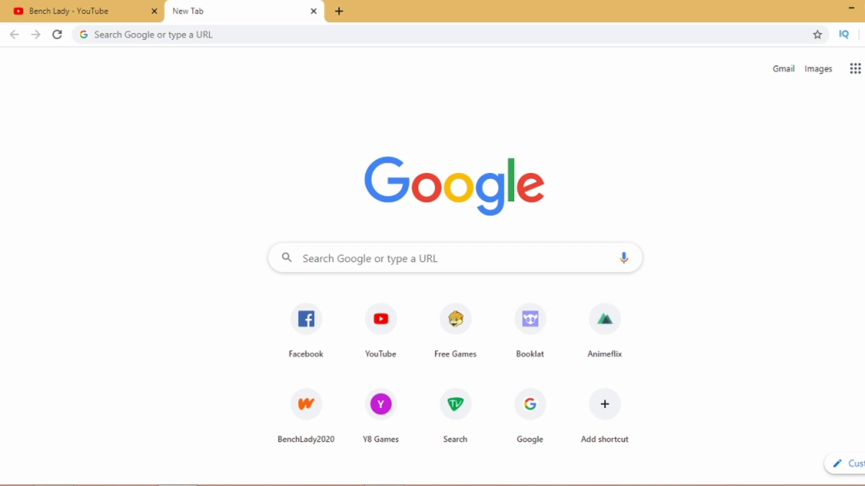
Step: Go to canva.com from the address bar of the new tab
key("ctrl+l")
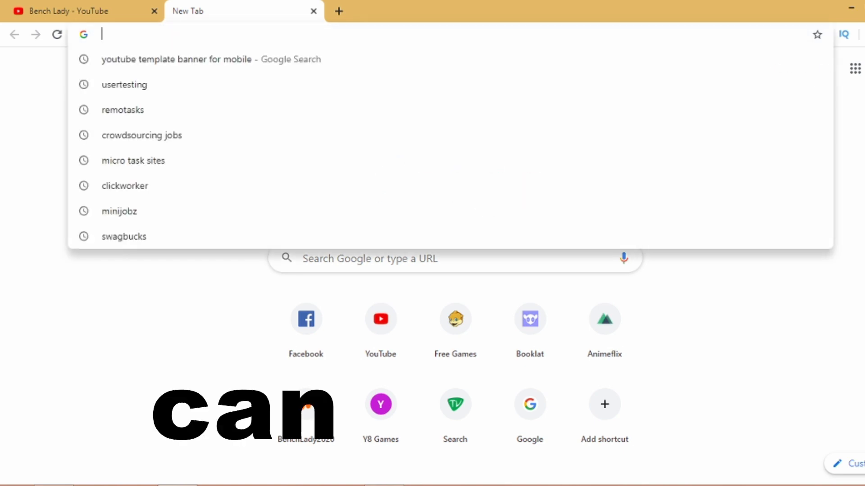
type("can")
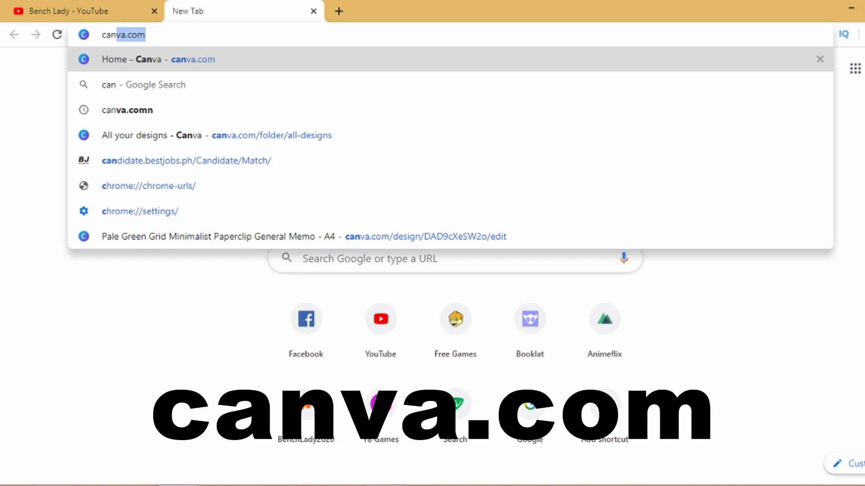
type("va")
key("Return")
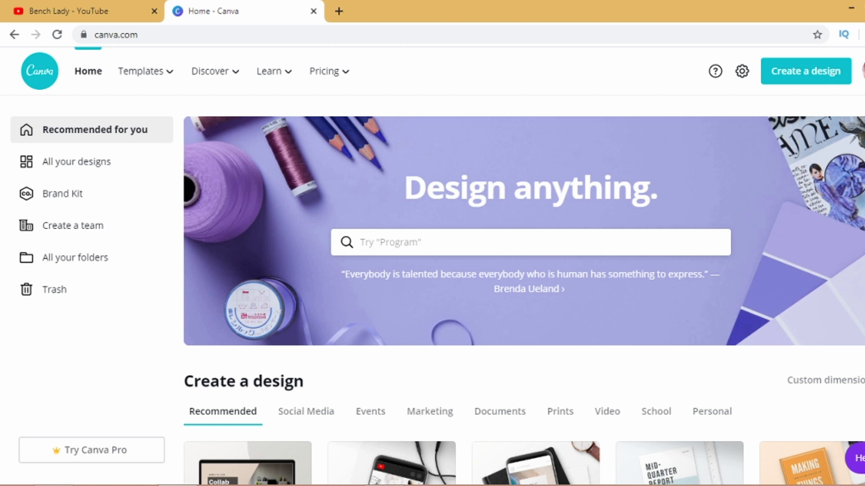
type("youtube channel art")
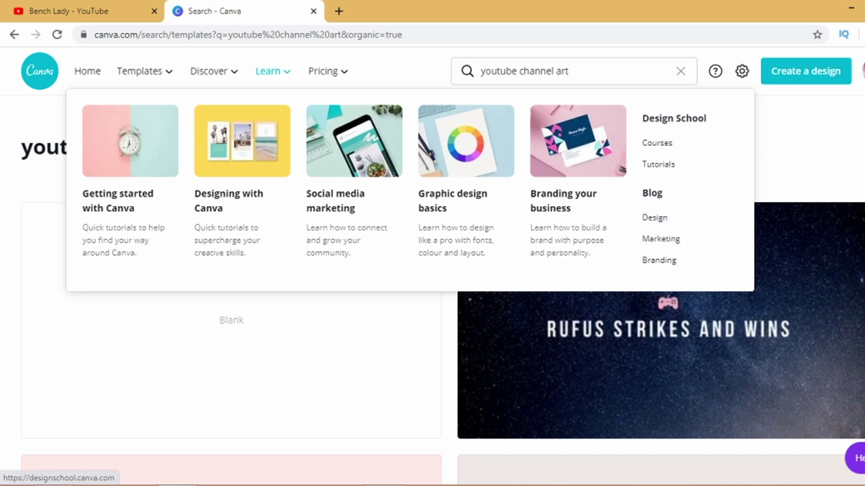
scroll(425, 467, "down", 1)
scroll(426, 467, "down", 4)
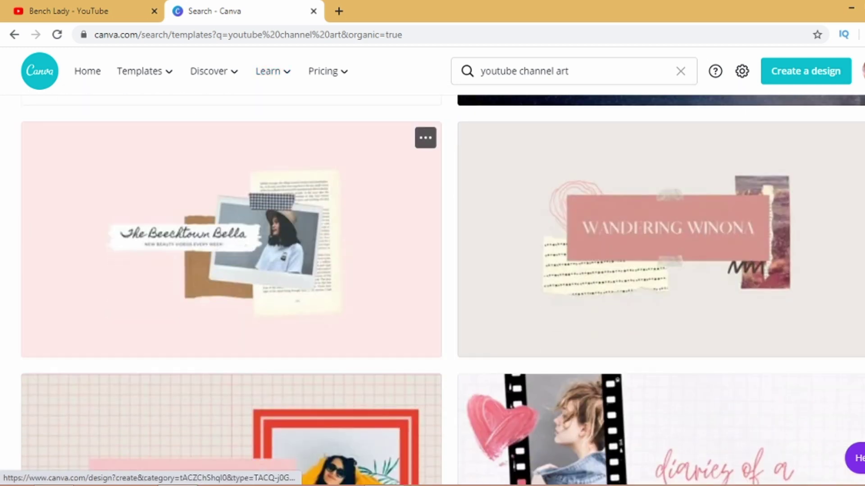
scroll(426, 466, "down", 2)
scroll(426, 467, "down", 2)
scroll(426, 467, "down", 1)
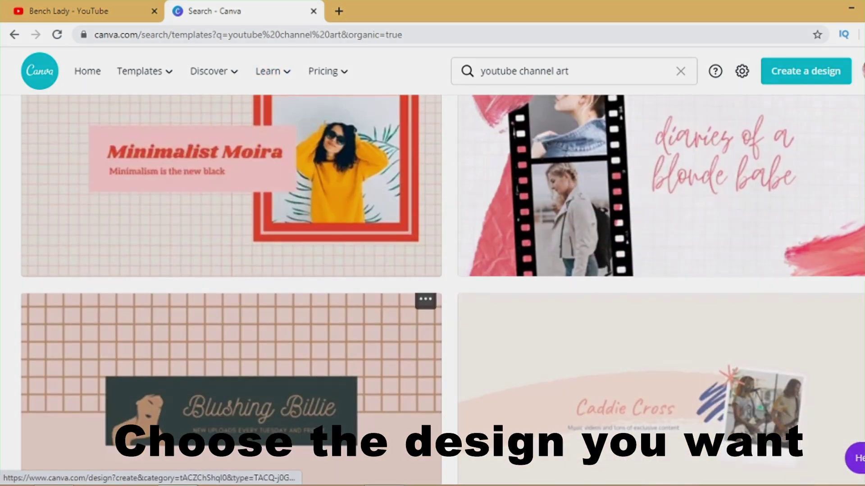
scroll(426, 467, "down", 1)
scroll(425, 466, "down", 1)
scroll(425, 466, "down", 1)
scroll(425, 467, "down", 3)
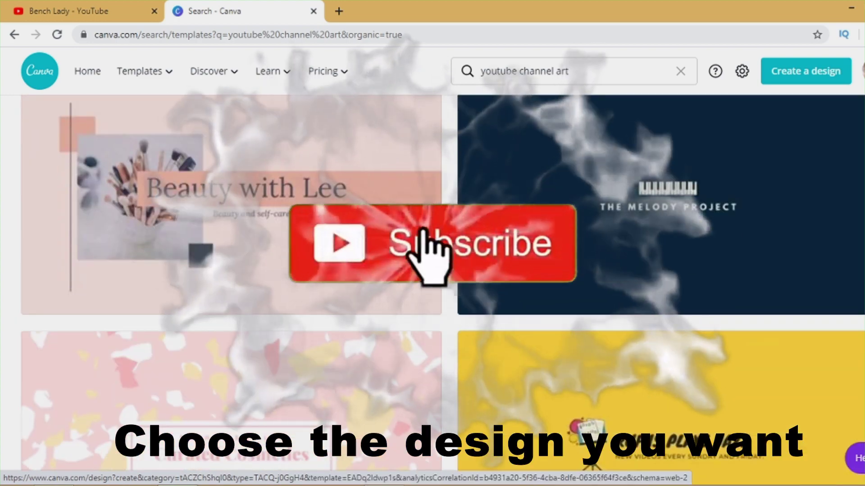
scroll(426, 466, "down", 3)
scroll(425, 467, "down", 1)
scroll(426, 466, "down", 3)
scroll(425, 467, "down", 1)
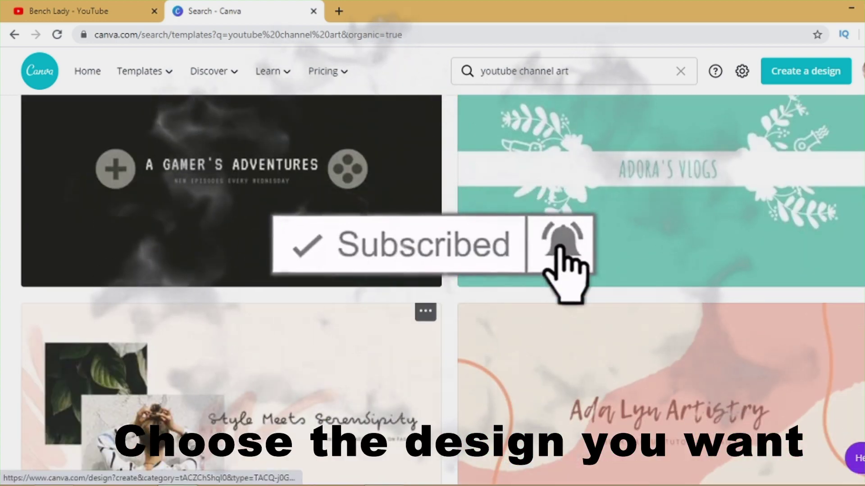
scroll(427, 466, "up", 1)
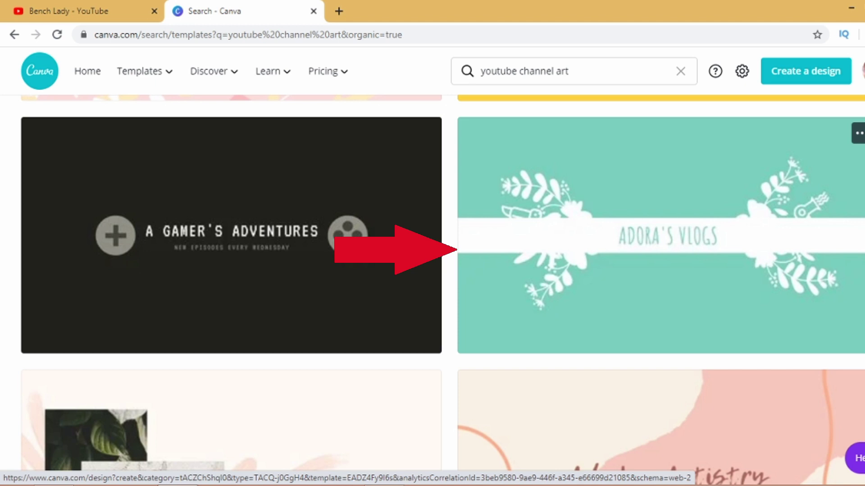
Step: Start a design from the Adora's Vlogs template and show the Elements library
left_click(661, 235)
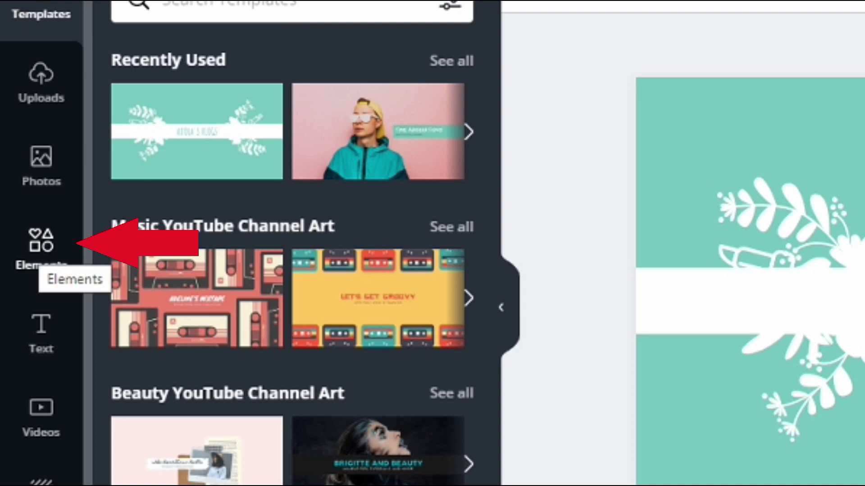
left_click(40, 246)
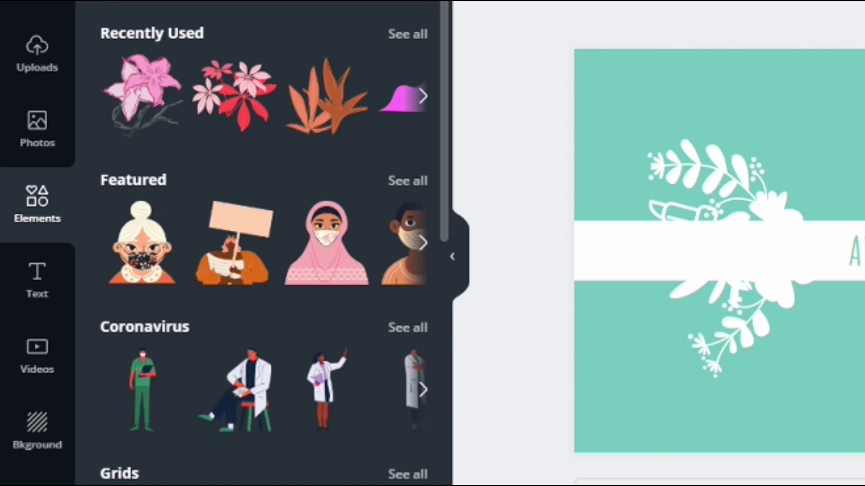
scroll(263, 244, "down", 3)
scroll(263, 243, "down", 3)
scroll(263, 244, "down", 2)
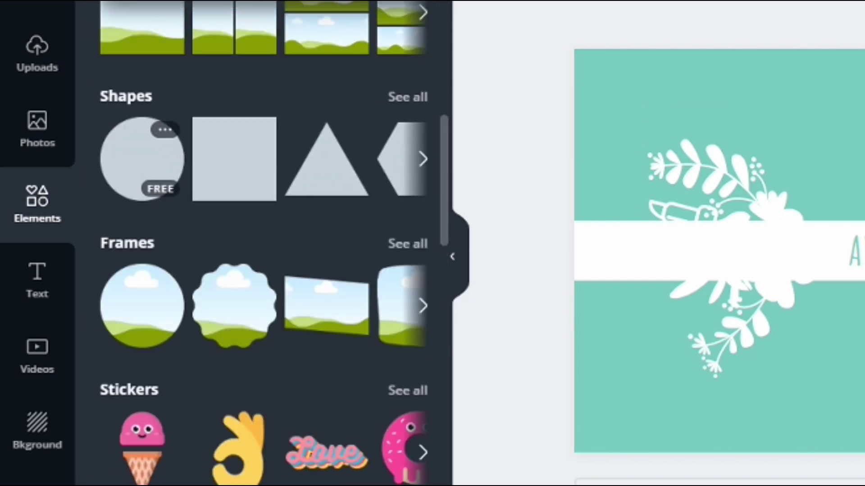
scroll(264, 243, "down", 3)
scroll(264, 243, "down", 2)
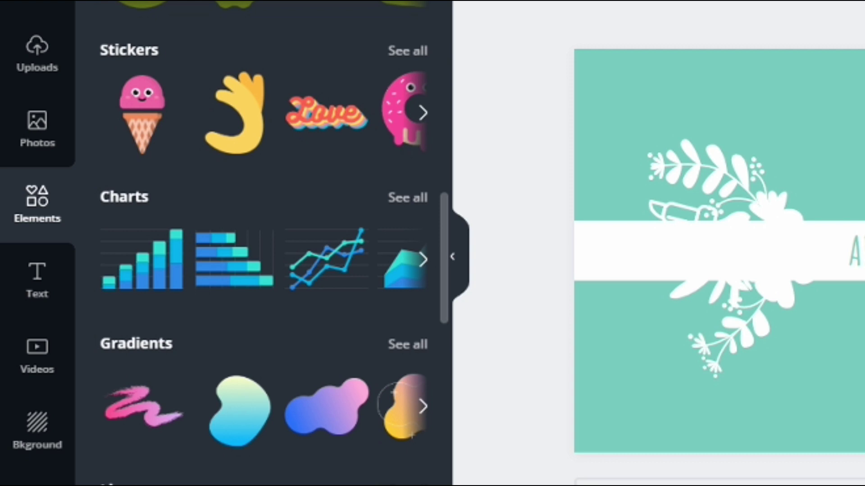
scroll(264, 244, "down", 3)
scroll(142, 203, "down", 1)
scroll(92, 250, "down", 2)
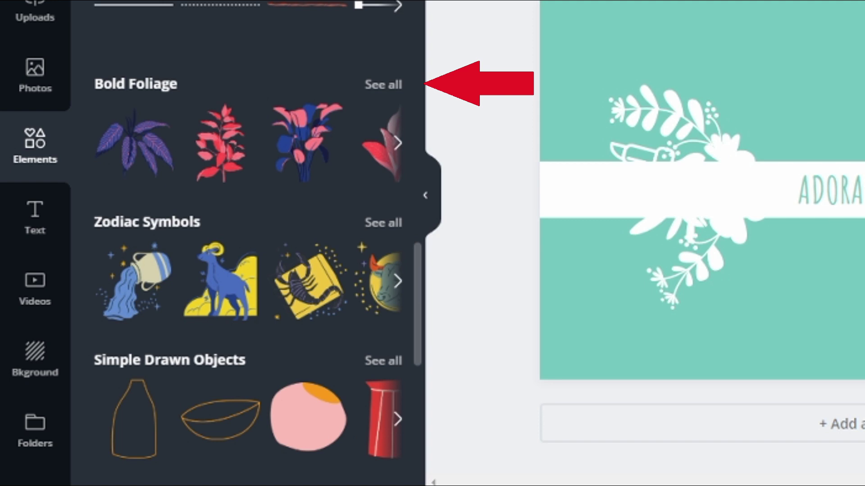
Step: Show all Bold Foliage illustrations, add the pink-red foliage and shrink it
left_click(383, 84)
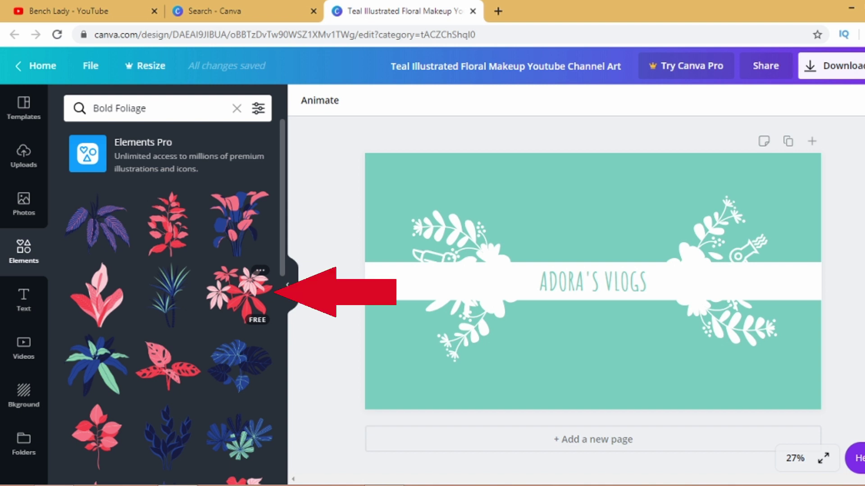
left_click(240, 294)
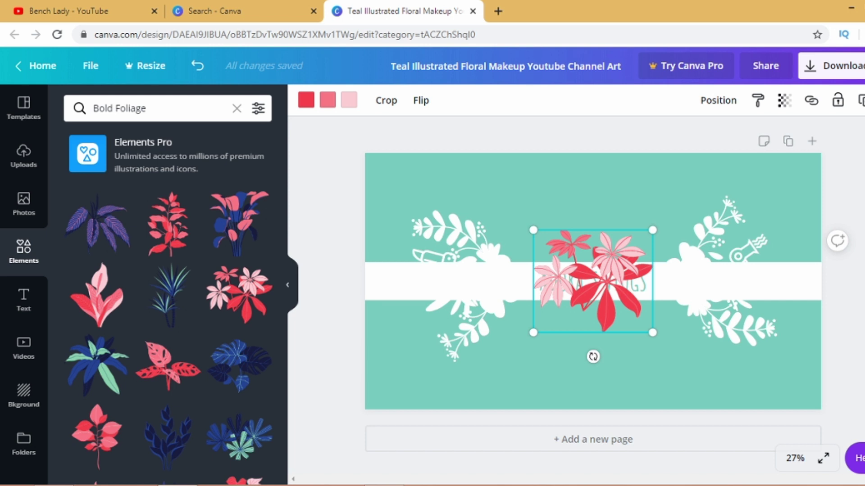
mouse_move(652, 229)
left_mouse_down()
mouse_move(593, 282)
mouse_move(685, 204)
left_mouse_up()
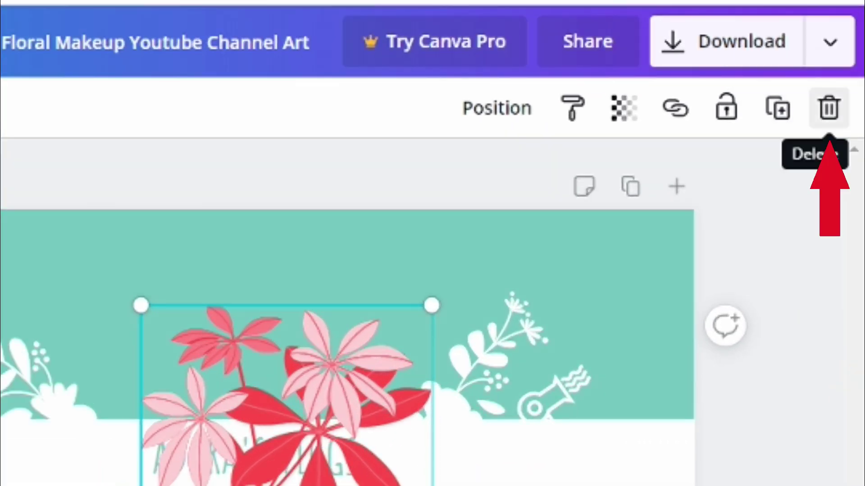
Step: Delete the foliage illustration and show the uploaded images
left_click(828, 108)
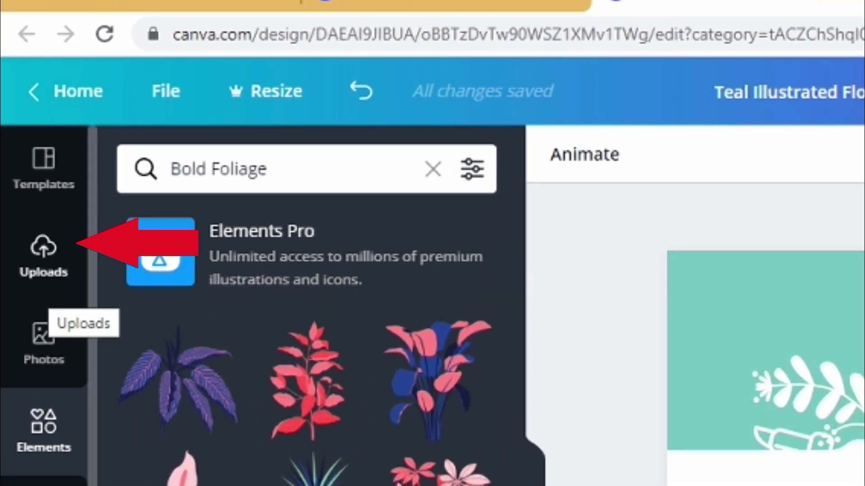
left_click(44, 256)
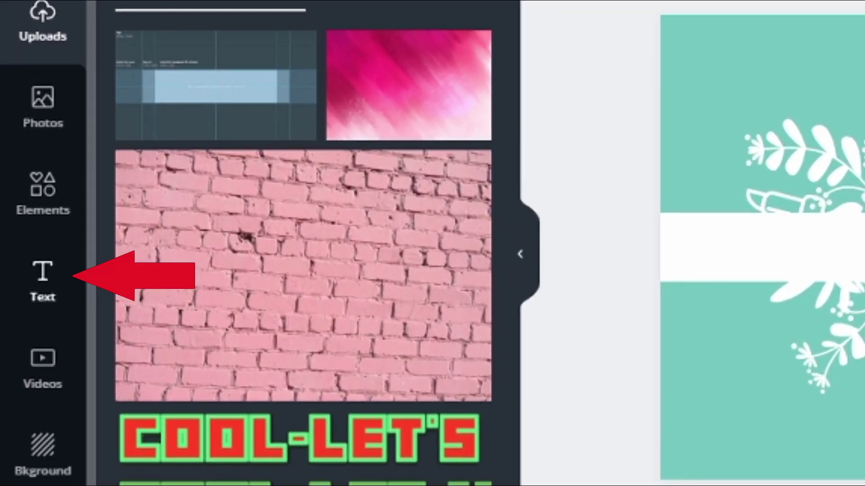
Step: Set the ADORA'S VLOGS title to Inknut Antiqua Black and retype it as BENCH LADY
left_click(43, 278)
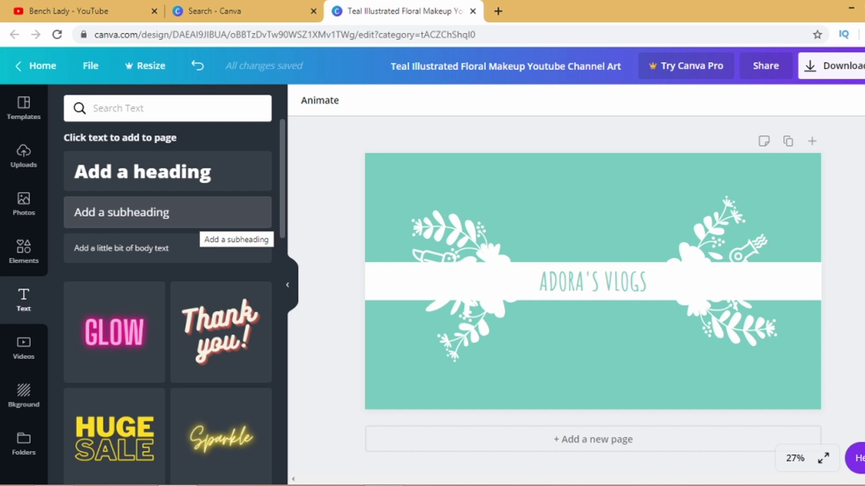
scroll(167, 284, "down", 3)
scroll(168, 284, "down", 1)
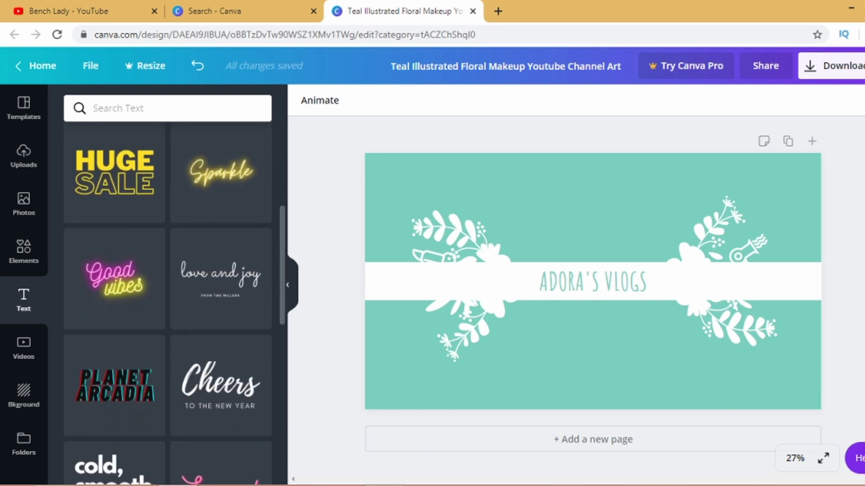
scroll(167, 284, "up", 1)
scroll(168, 284, "up", 2)
scroll(168, 284, "up", 1)
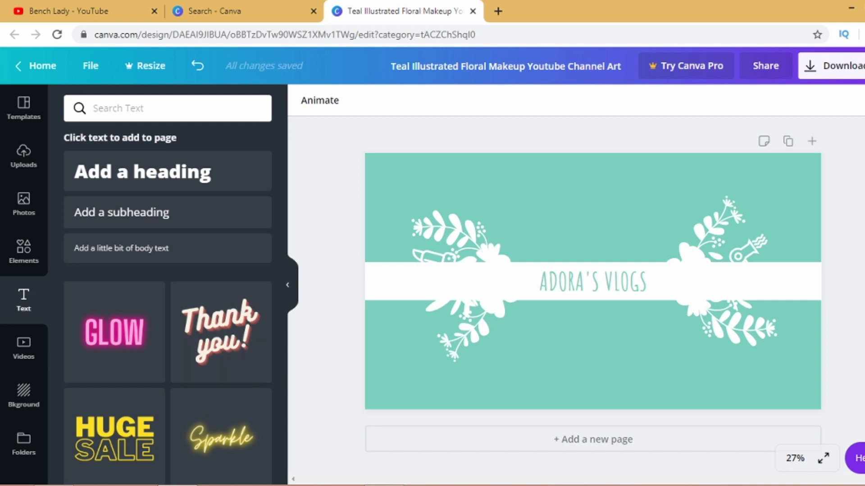
left_click(592, 281)
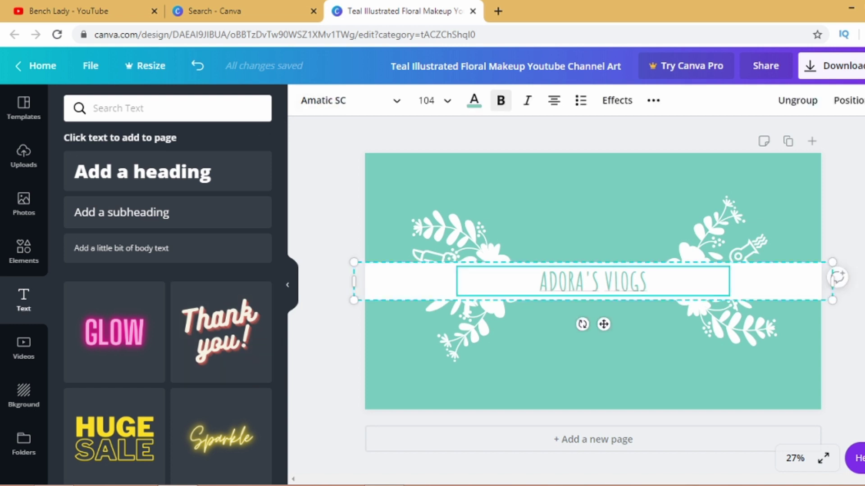
key("ctrl+a")
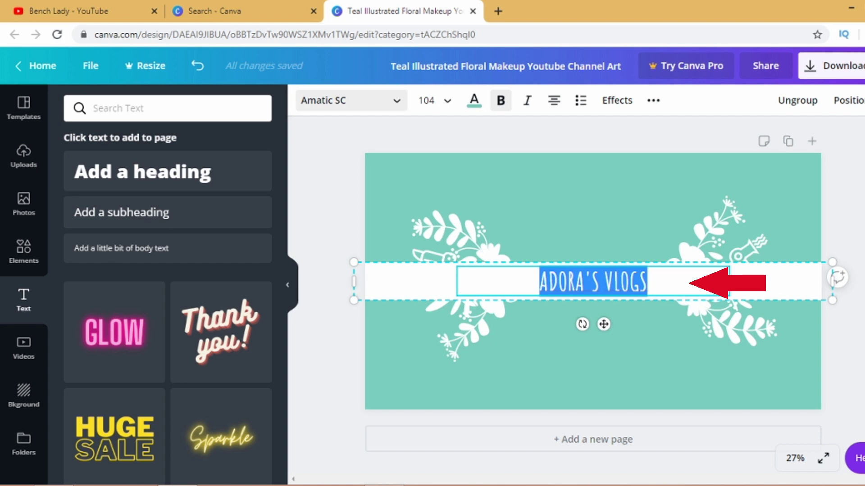
left_click(351, 100)
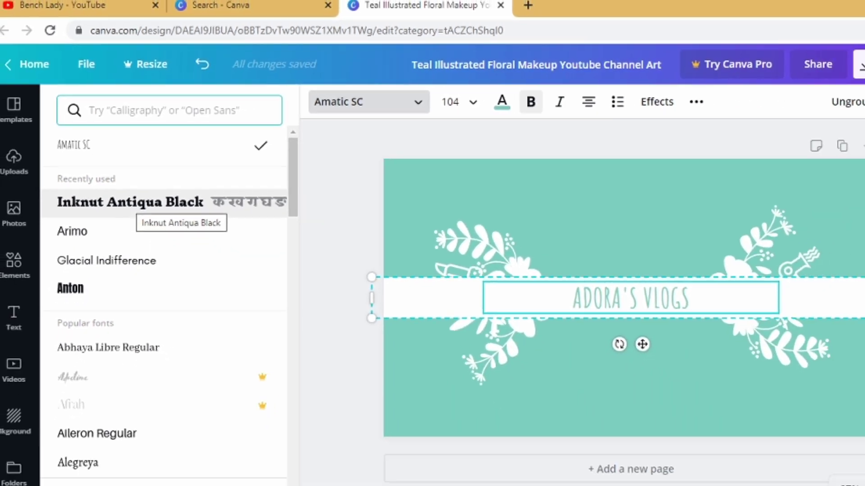
left_click(135, 193)
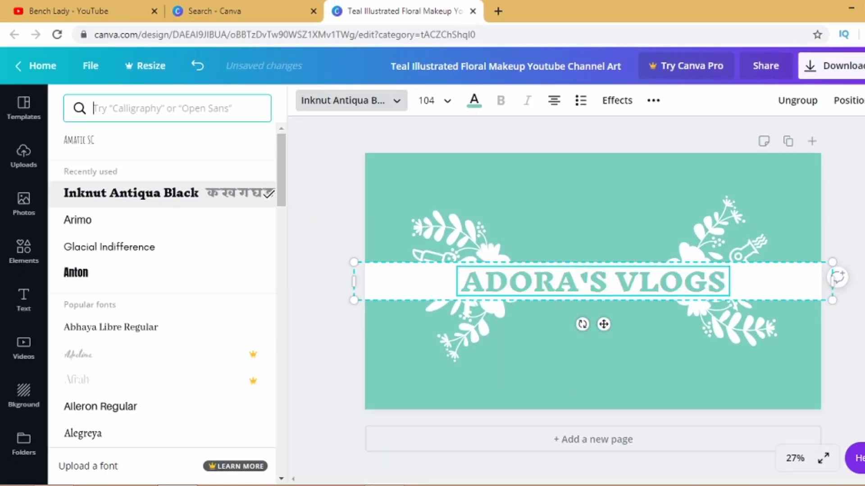
double_click(593, 282)
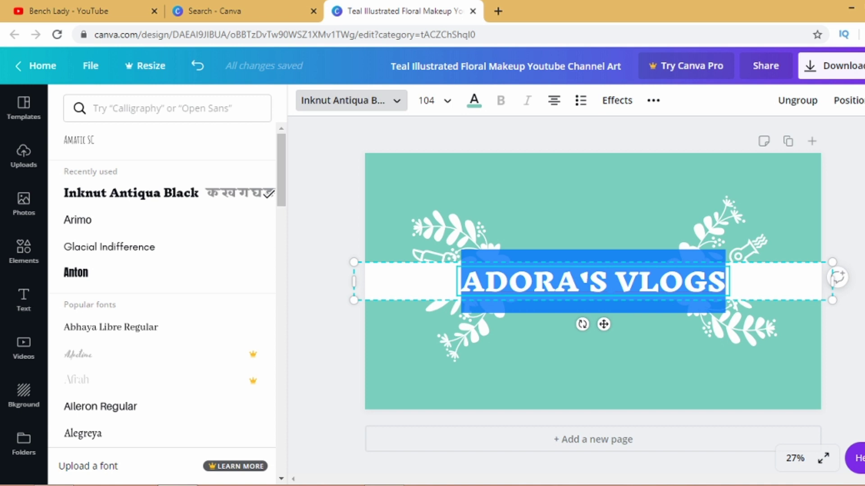
type("BE")
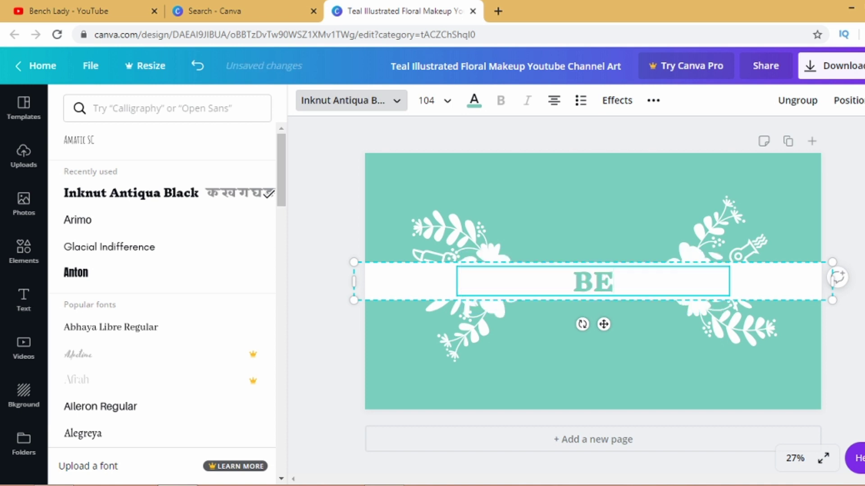
type("NCH LADY")
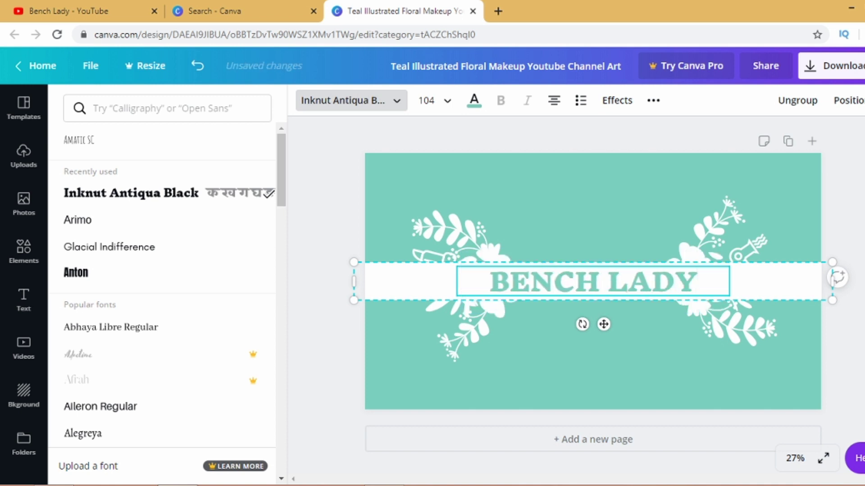
key("ctrl+a")
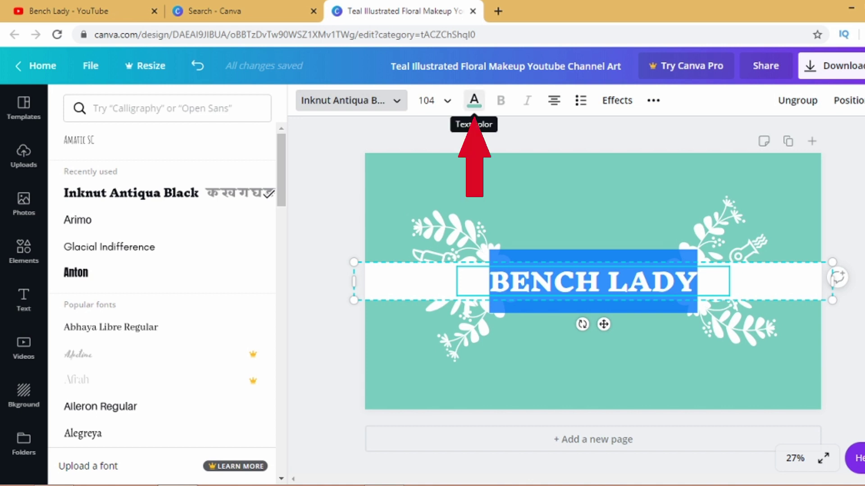
Step: Make the BENCH LADY text bright red
left_click(474, 100)
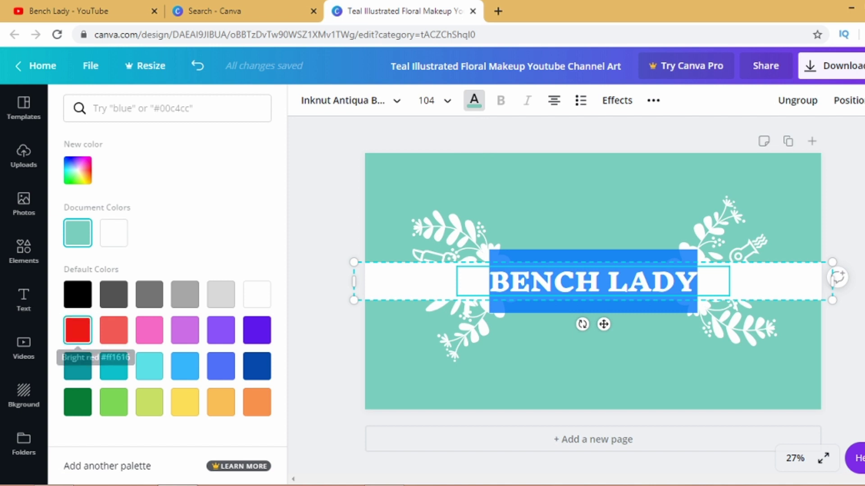
left_click(77, 330)
key("Escape")
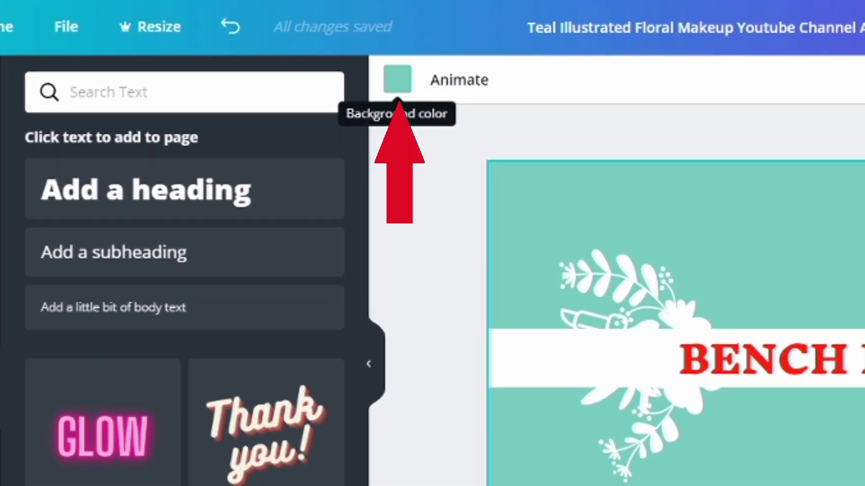
Step: Change the banner background from teal to coral, then lighten it to light pink
left_click(397, 79)
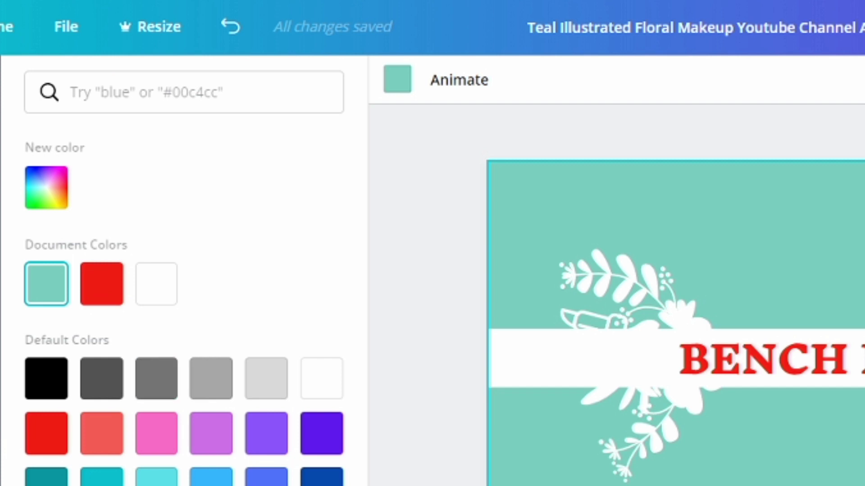
left_click(101, 433)
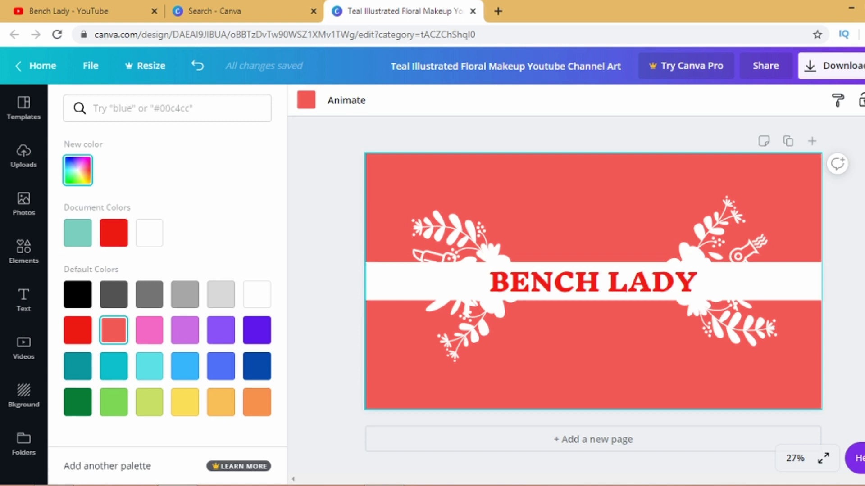
left_click(78, 170)
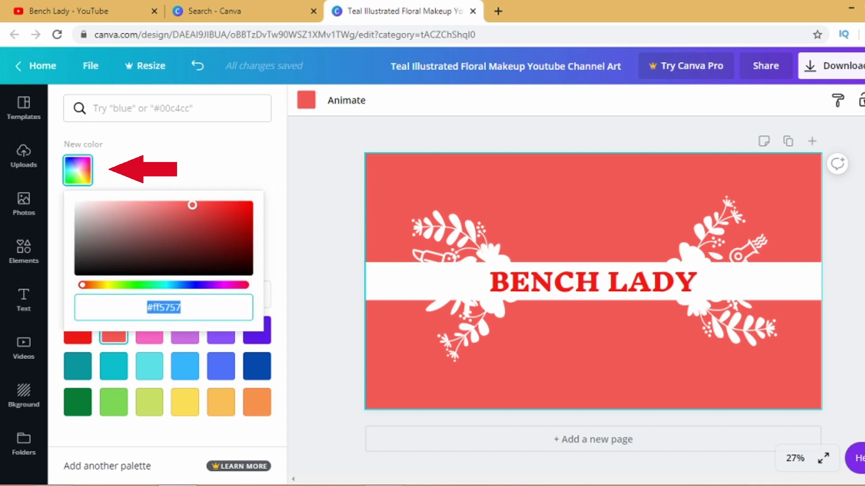
left_click_drag(192, 204, 140, 205)
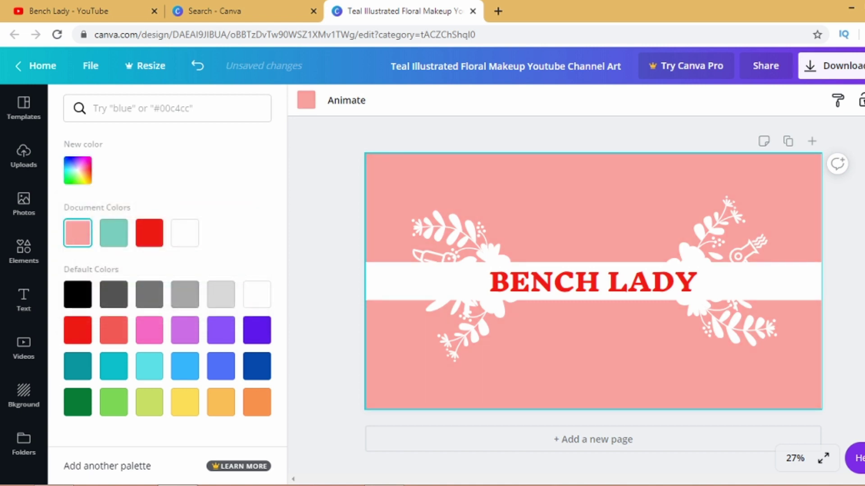
left_click(24, 301)
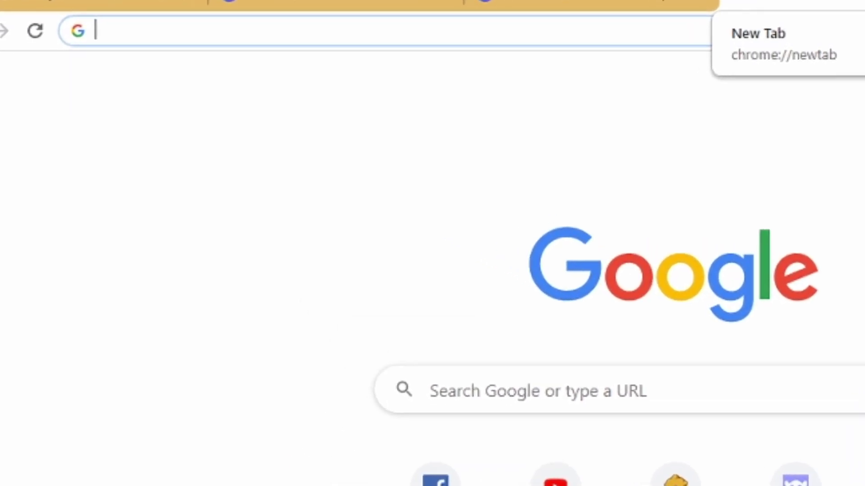
type("youtube.com")
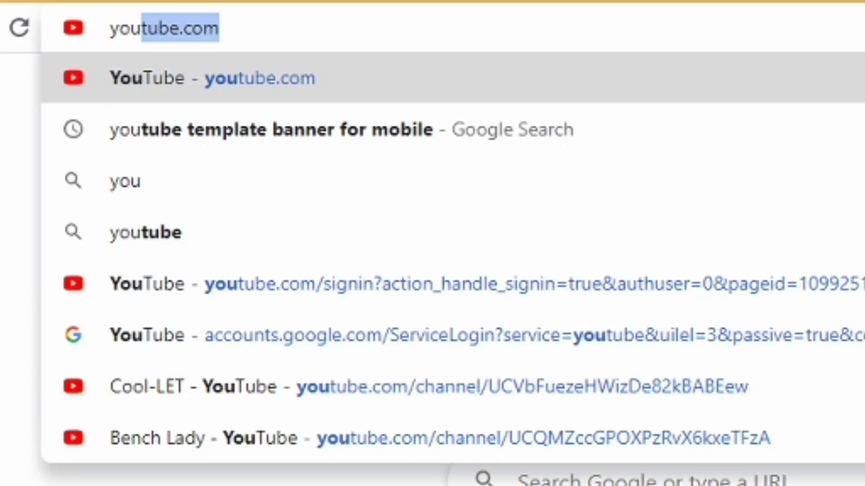
Step: Find the Boostlikes mobile YouTube banner template in Google Images, then return to Canva
key("Down")
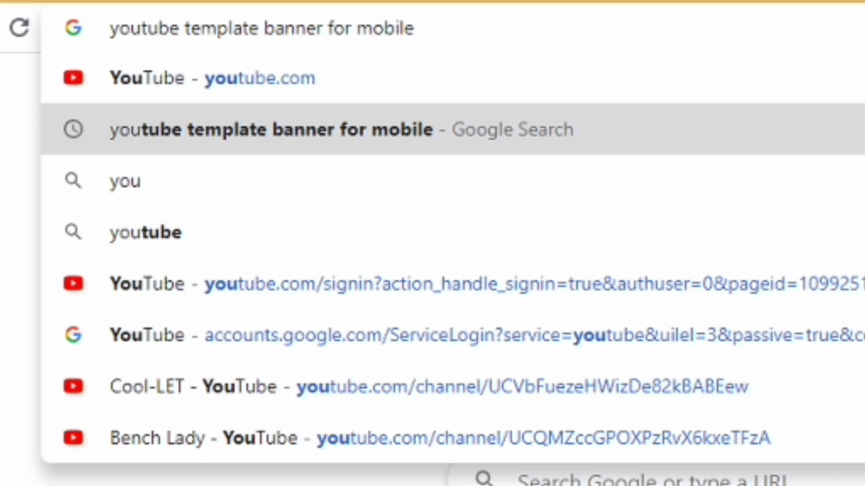
key("Return")
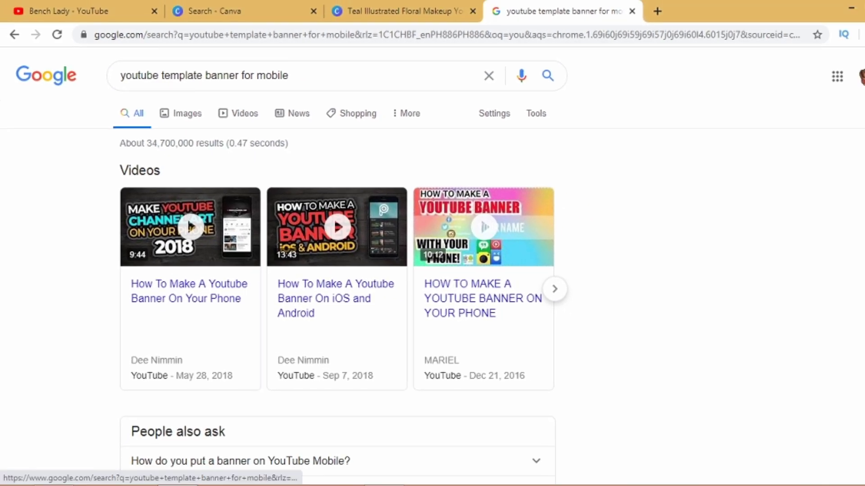
left_click(182, 113)
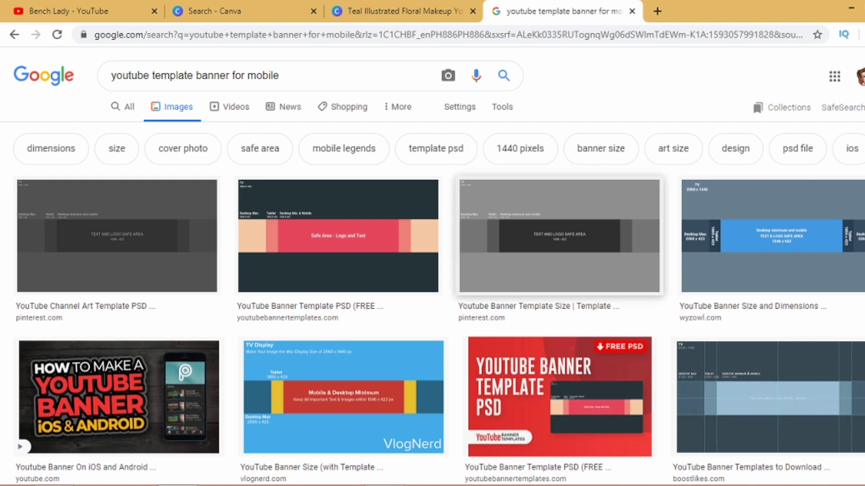
left_click(766, 397)
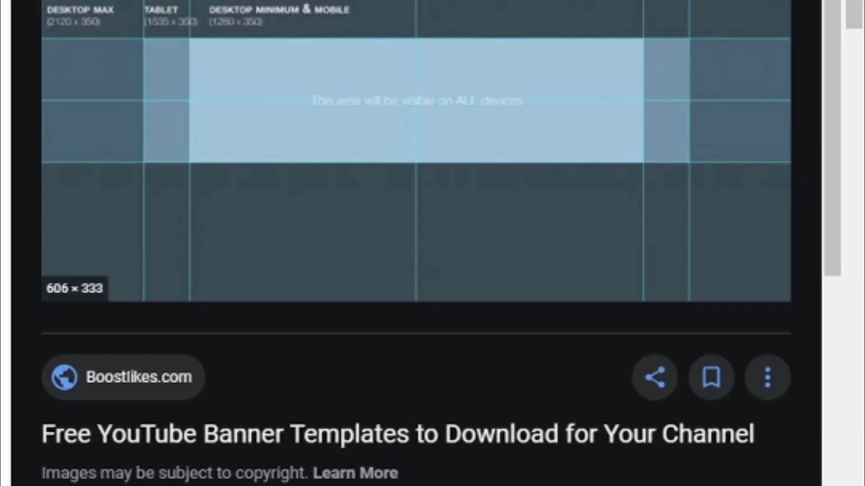
right_click(611, 132)
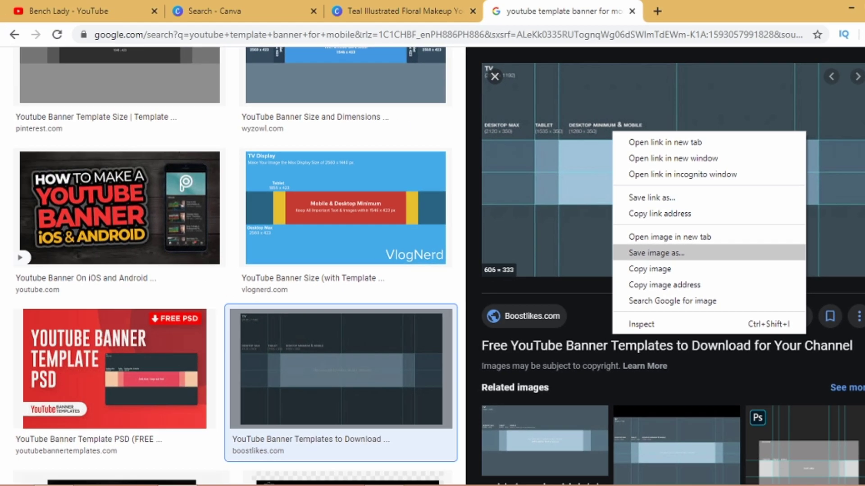
left_click(404, 11)
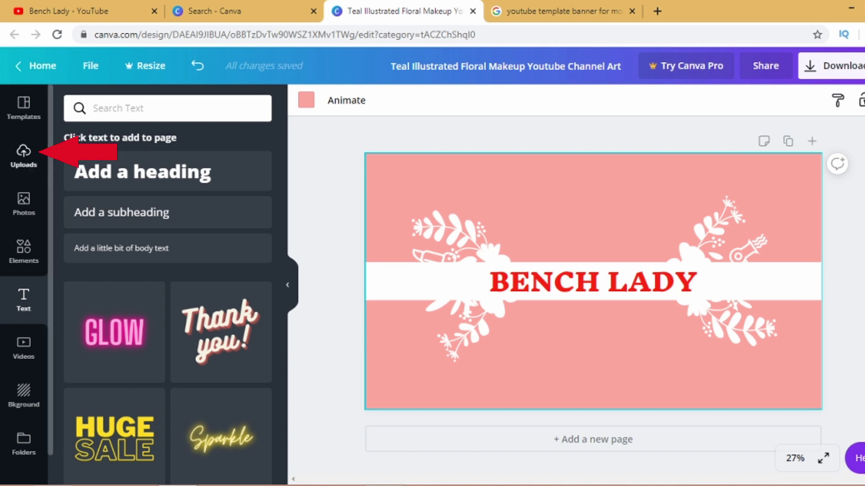
Step: Add the uploaded banner size-guide image and stretch it over the whole page
left_click(23, 156)
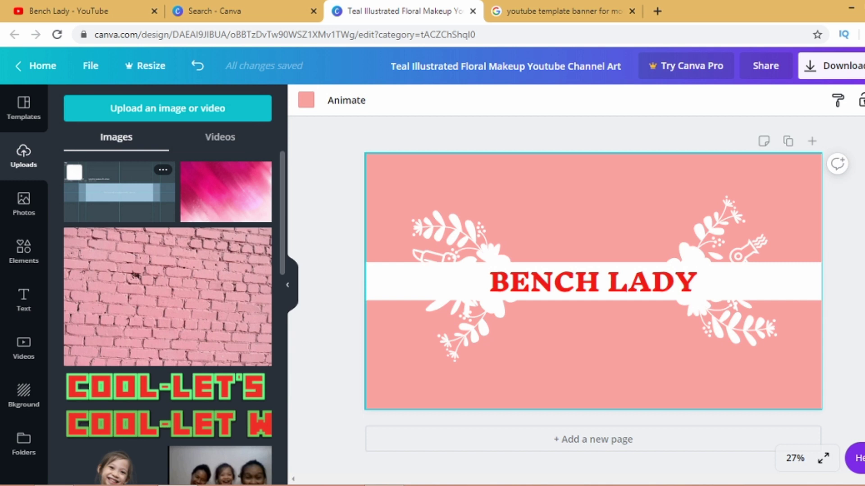
left_click(119, 191)
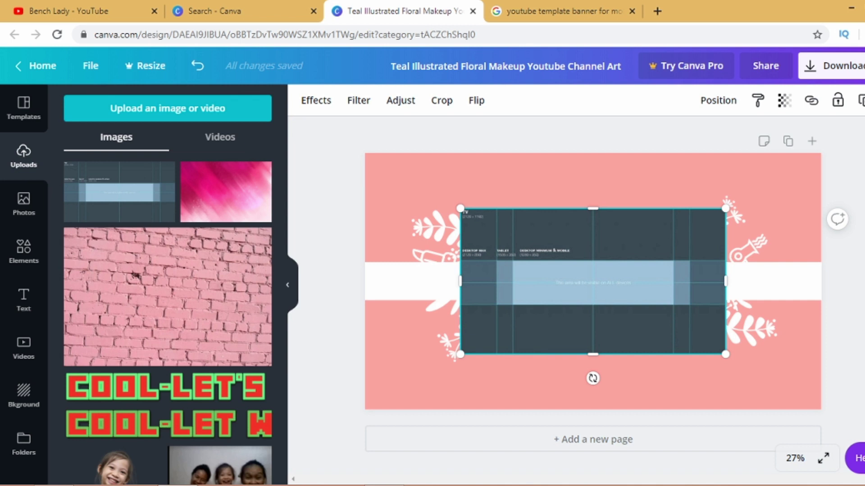
left_click_drag(460, 208, 376, 163)
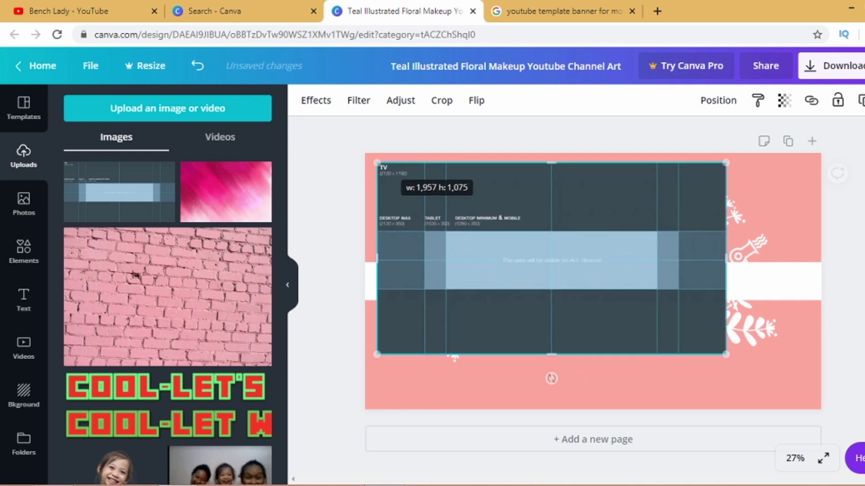
left_click_drag(377, 163, 375, 162)
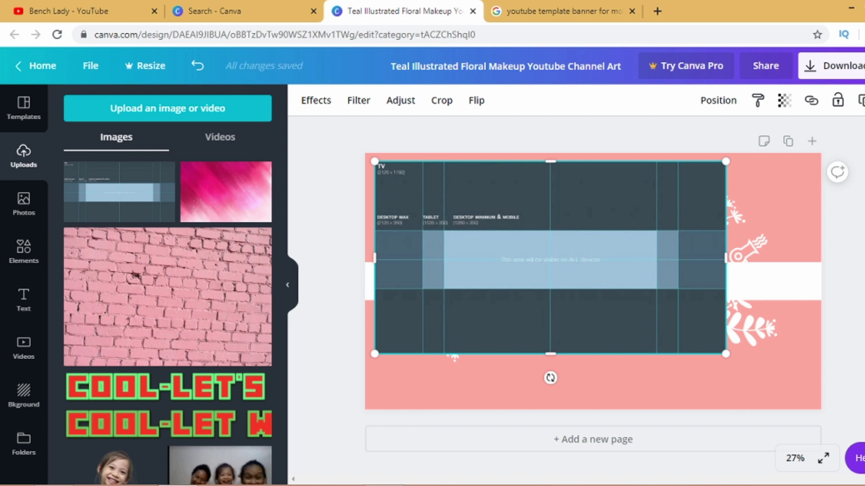
left_click_drag(725, 353, 816, 404)
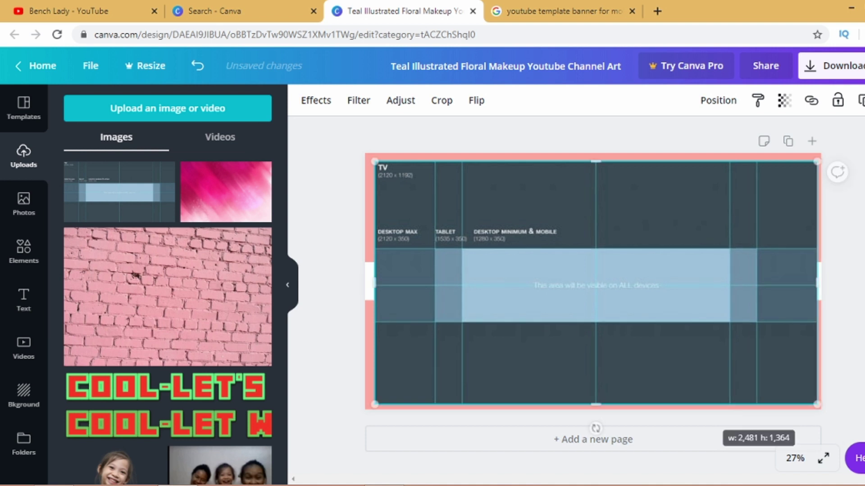
left_click_drag(375, 163, 365, 156)
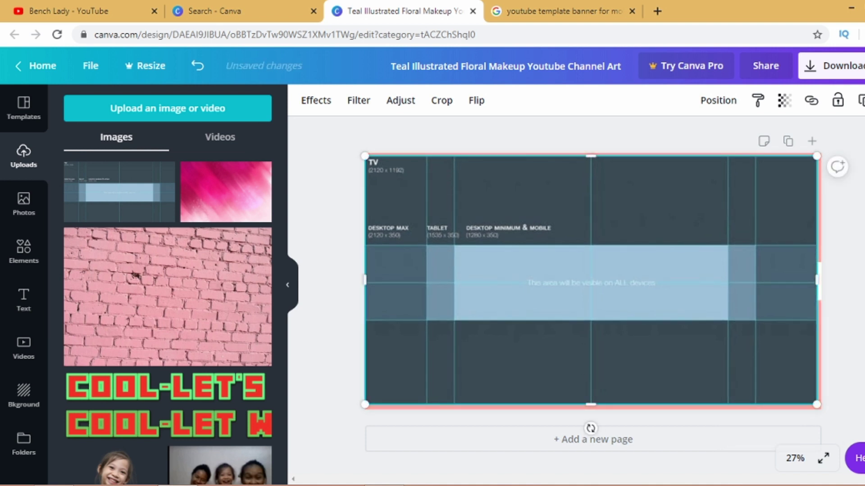
left_click_drag(816, 404, 821, 407)
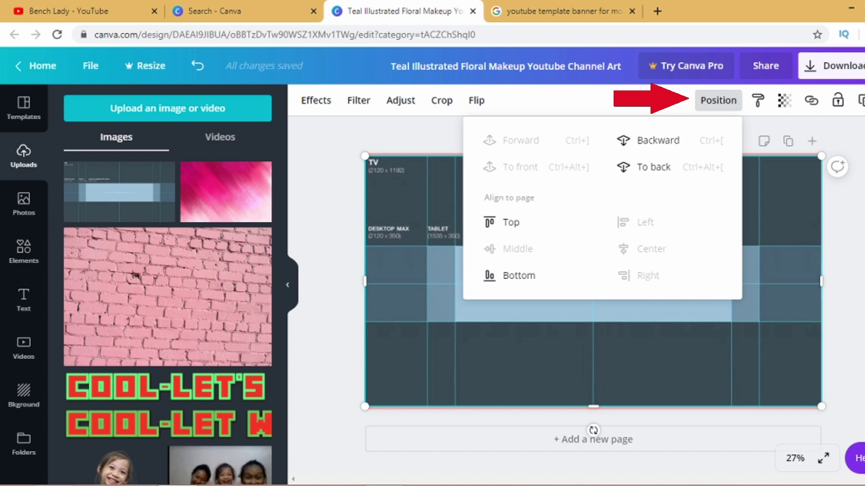
Step: Send the template image back three layers, behind the florals and BENCH LADY
left_click(658, 140)
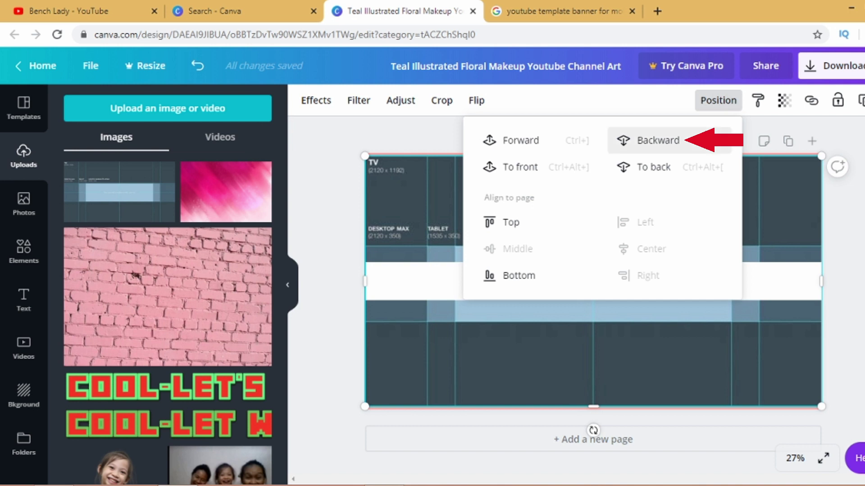
left_click(657, 141)
left_click(657, 140)
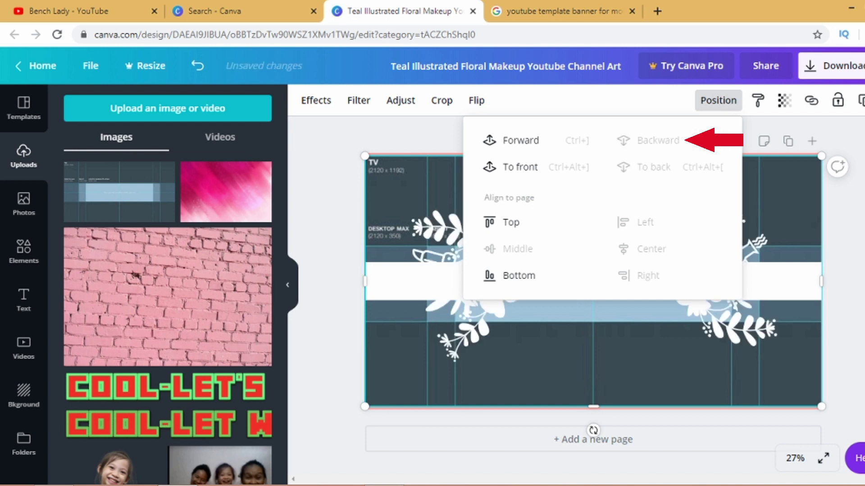
key("Escape")
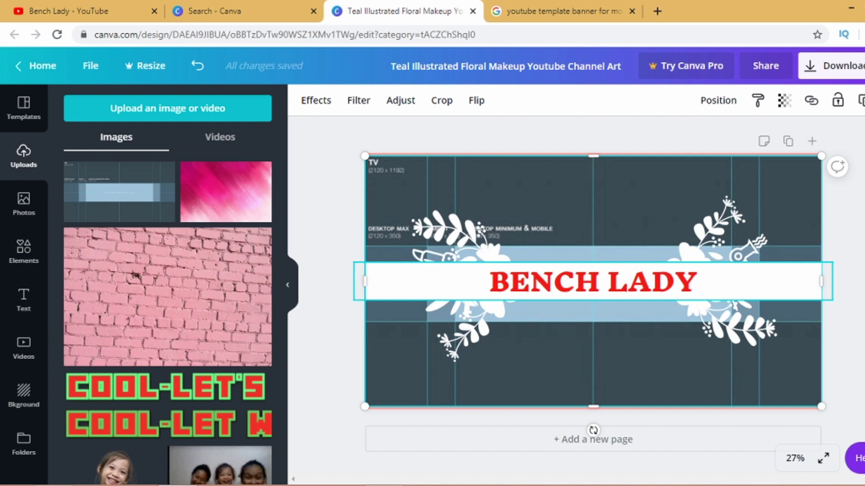
Step: Confirm the BENCH LADY band stays centred on the page, then delete the template guide image
left_click_drag(595, 281, 594, 282)
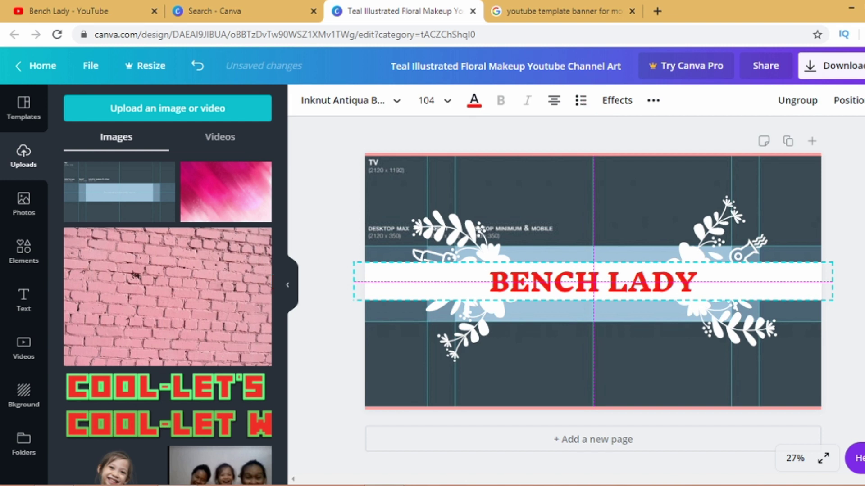
mouse_move(838, 275)
left_mouse_down()
mouse_move(838, 262)
mouse_move(838, 276)
left_mouse_up()
left_click_drag(838, 276, 838, 276)
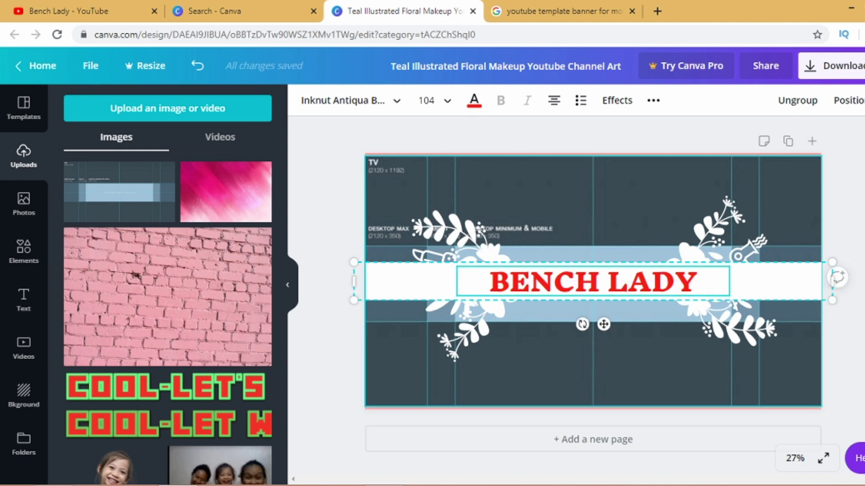
left_click(804, 379)
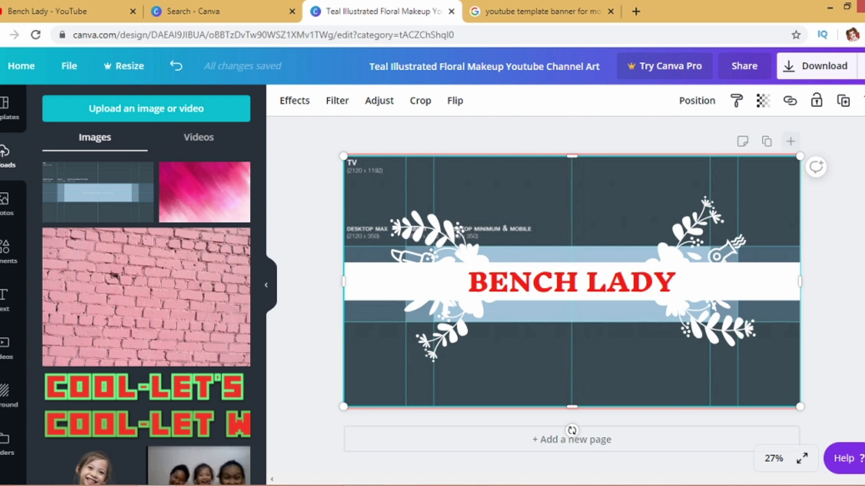
left_click(846, 101)
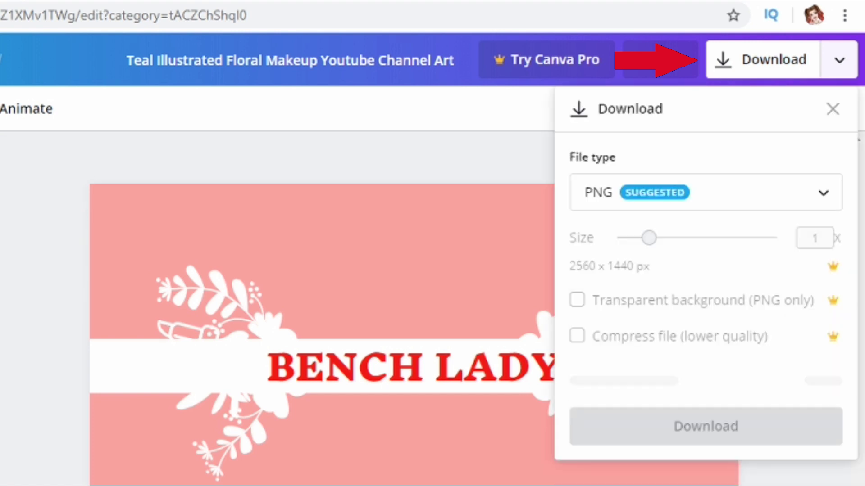
Step: Download the BENCH LADY banner as a PNG and dismiss the Canva Pro trial offer
left_click(705, 380)
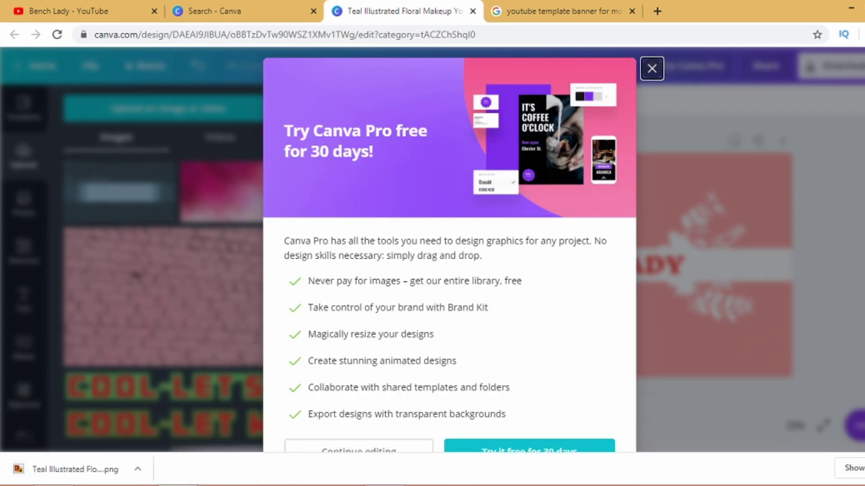
left_click(652, 68)
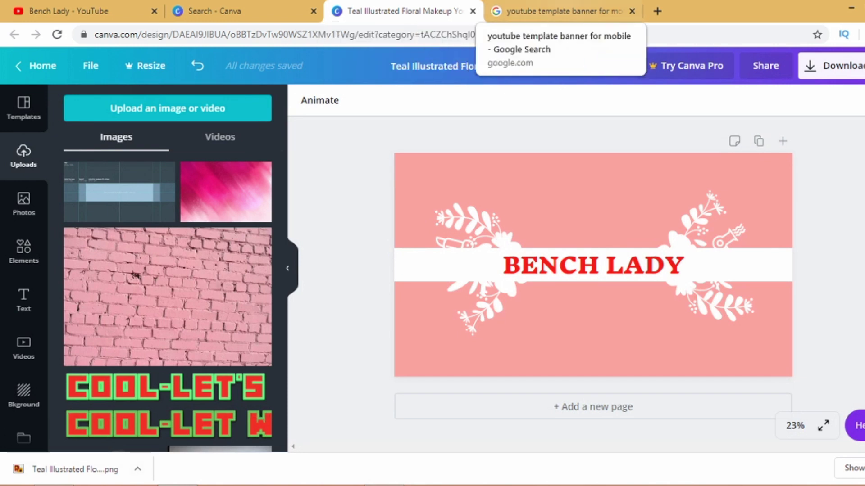
Step: Open YouTube in a new tab, go to the Bench Lady channel, and start replacing its banner
left_click(658, 10)
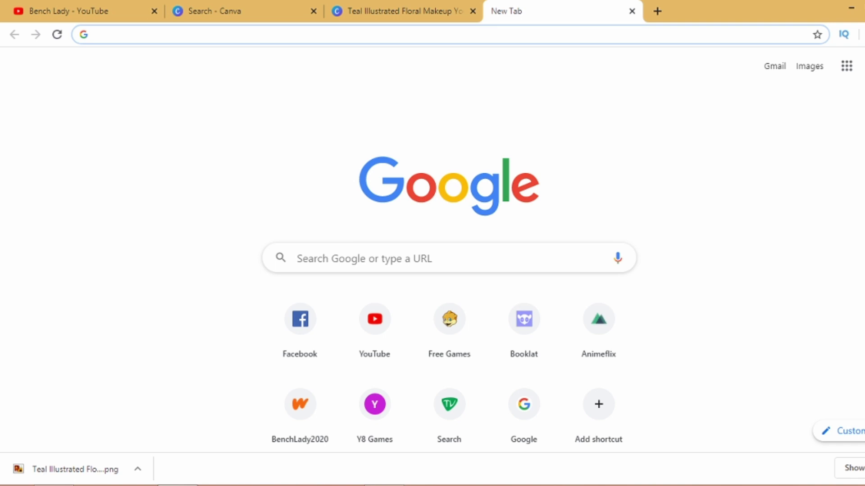
left_click(374, 323)
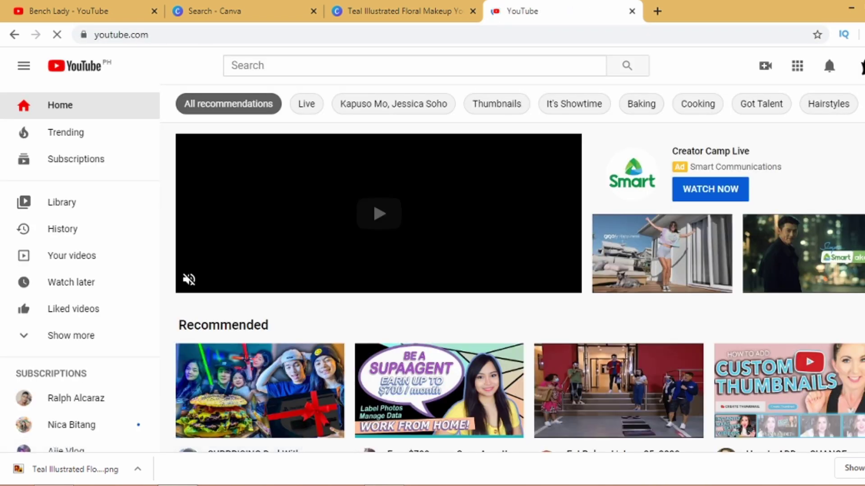
left_click(861, 66)
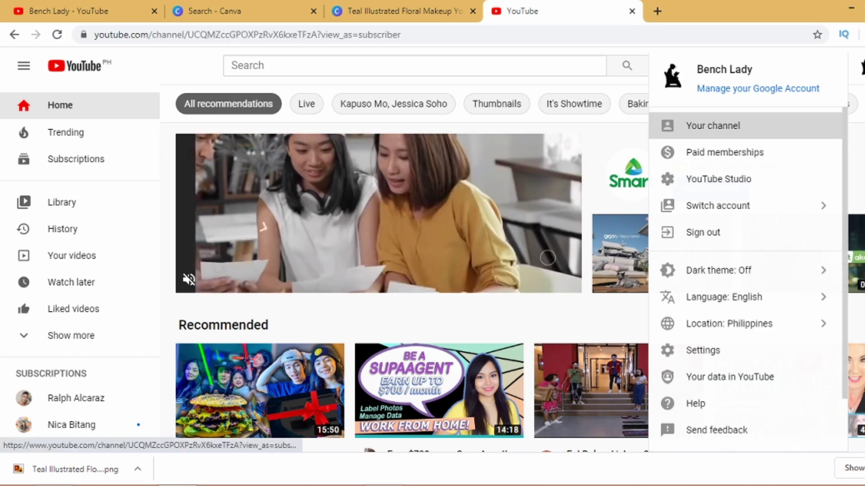
left_click(710, 127)
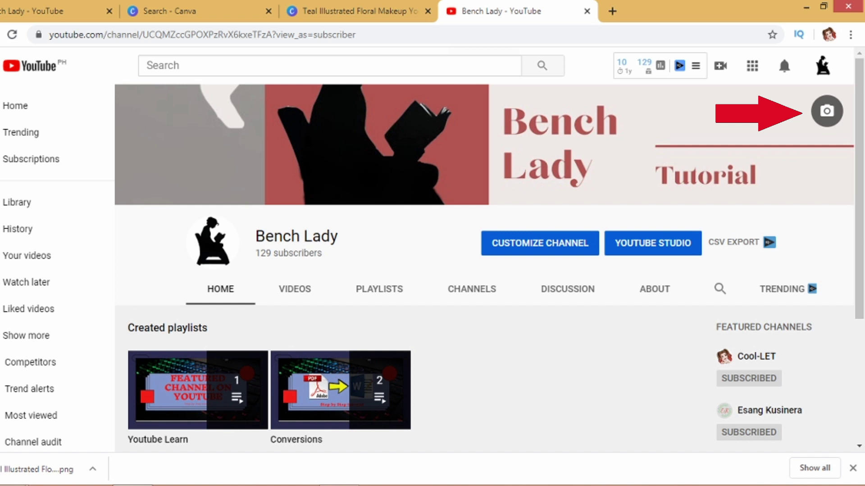
left_click(827, 110)
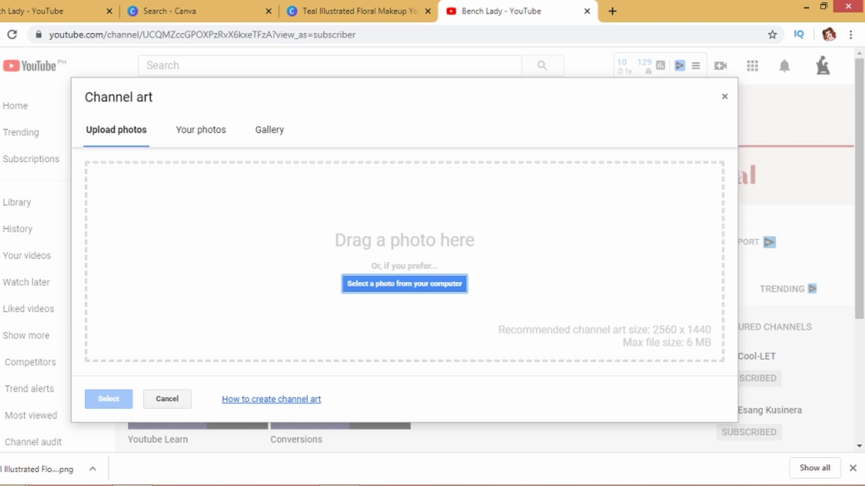
Step: Drag the exported Canva PNG from the channel art folder into YouTube's Channel art dialog
left_click(182, 425)
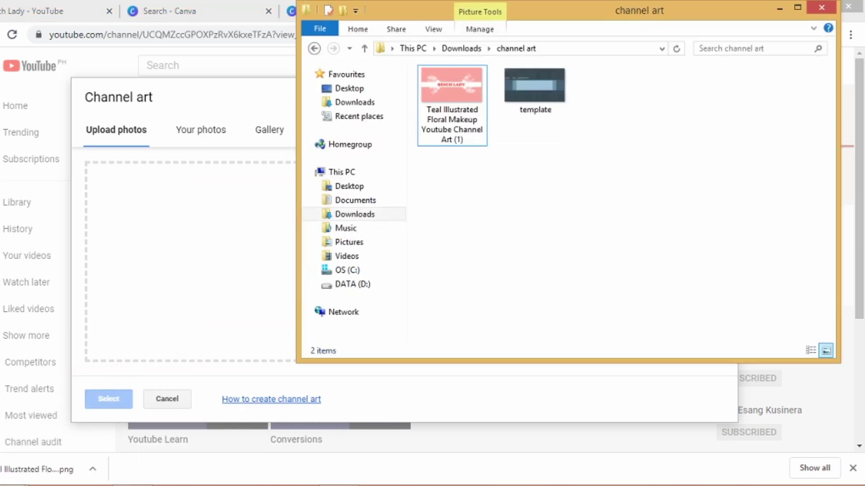
left_click_drag(452, 91, 189, 264)
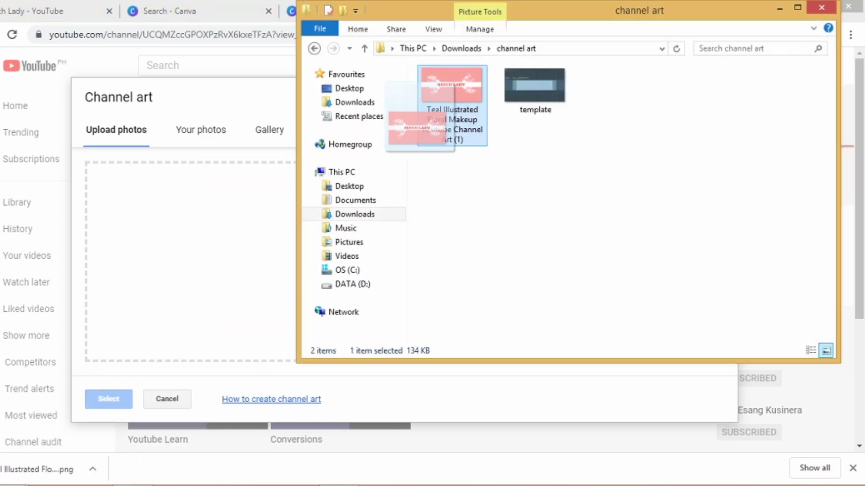